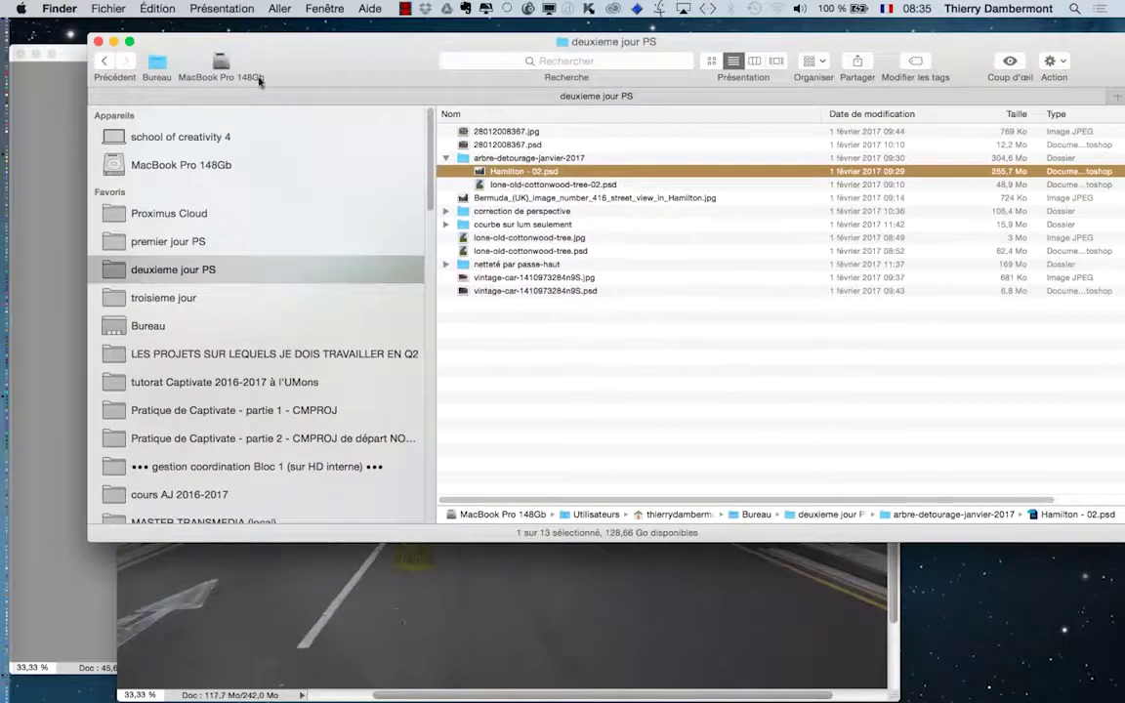
Switch from Finder to Photoshop, close the lone-old-cottonwood-tree-02.psd document and move the Hamilton - 02.psd window into clear view.
drag(262, 85, 859, 186)
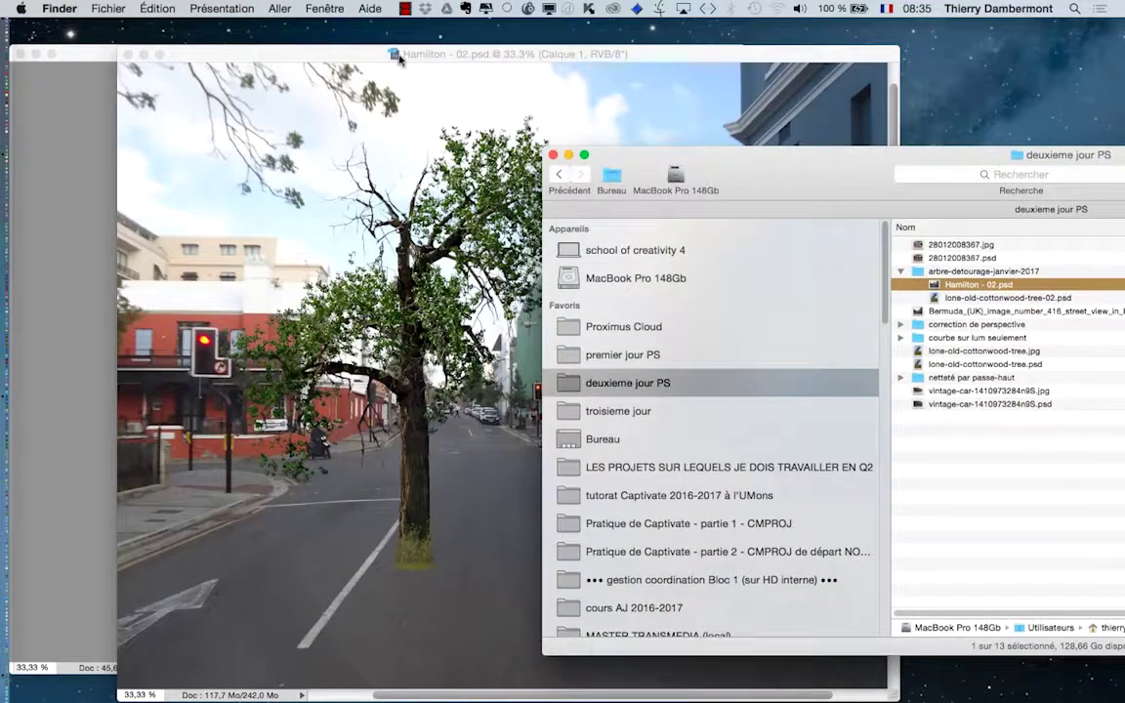
click(317, 54)
drag(281, 55, 557, 186)
click(134, 140)
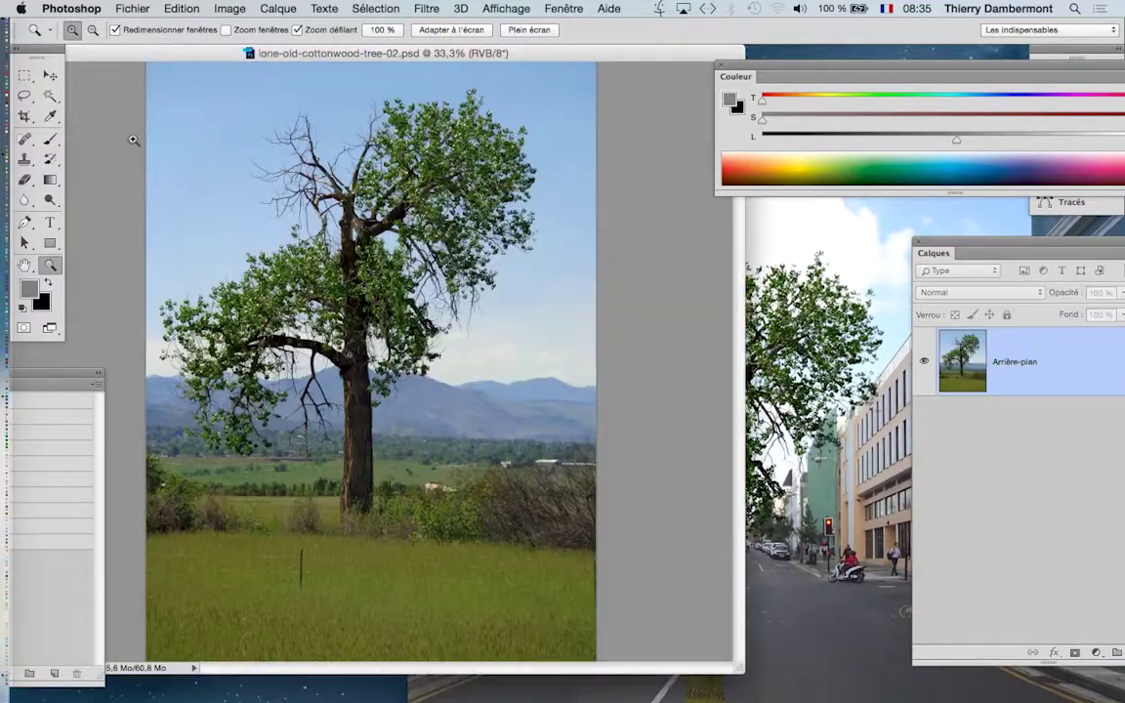
drag(143, 53, 329, 95)
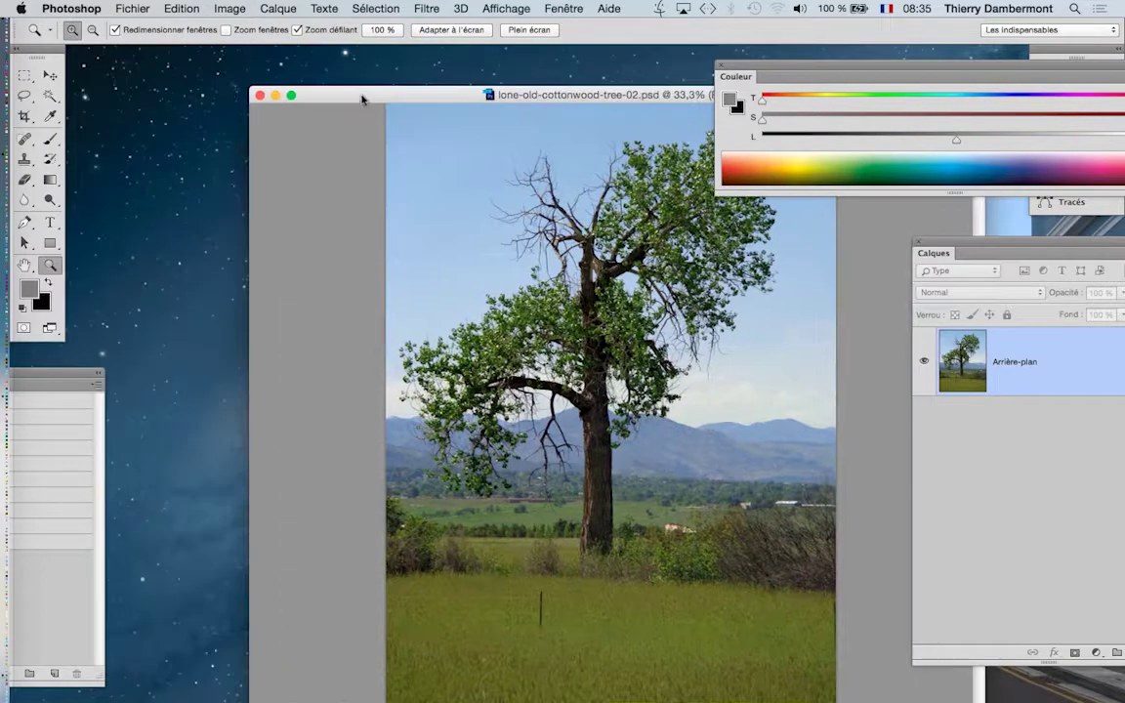
click(260, 99)
drag(588, 190, 286, 80)
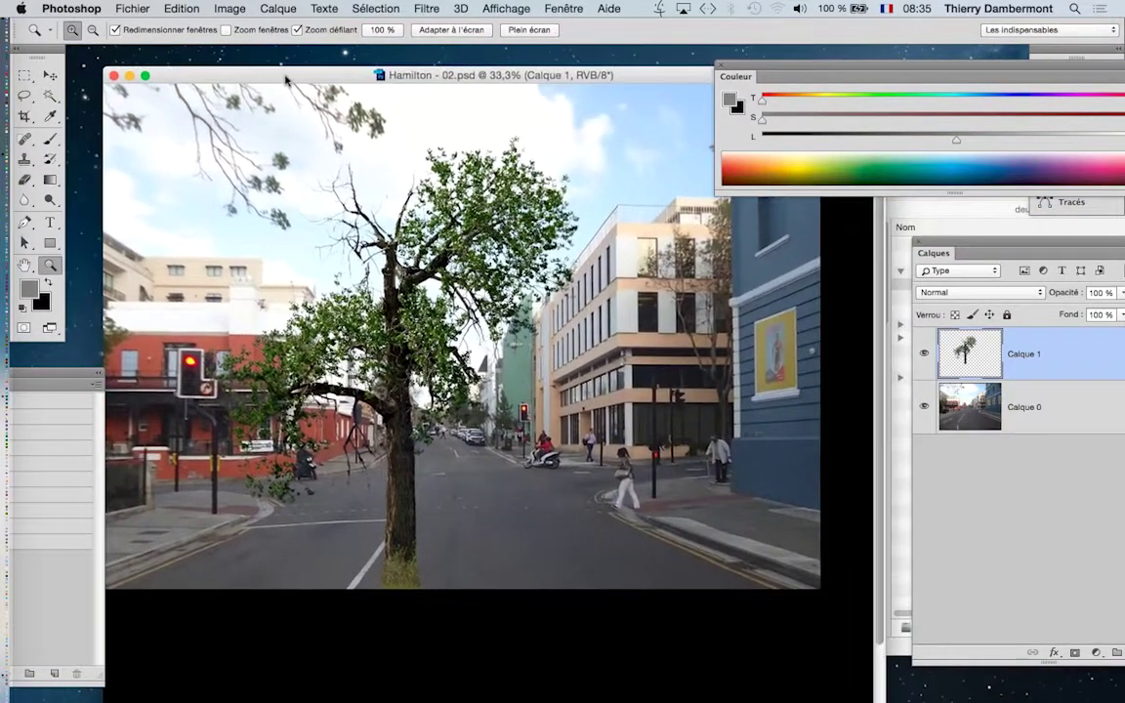
Restore the Les indispensables workspace layout, with the Hamilton - 02.psd window enlarged and the toolbox in two columns.
click(1048, 30)
click(1025, 107)
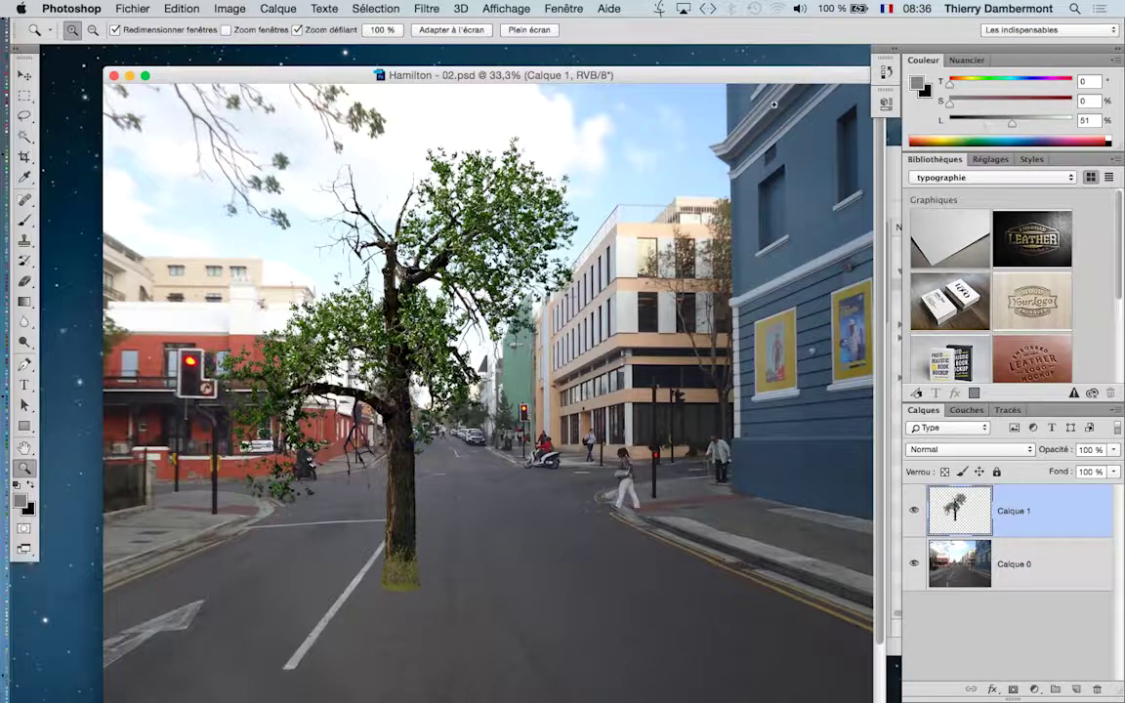
click(703, 72)
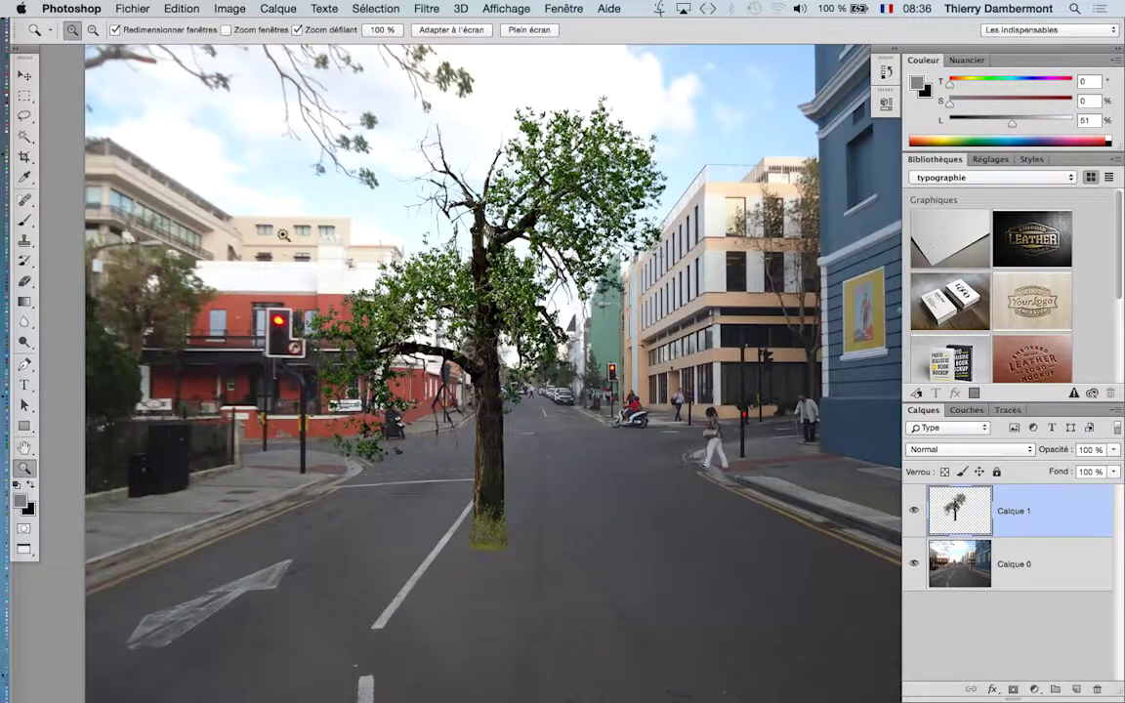
click(22, 53)
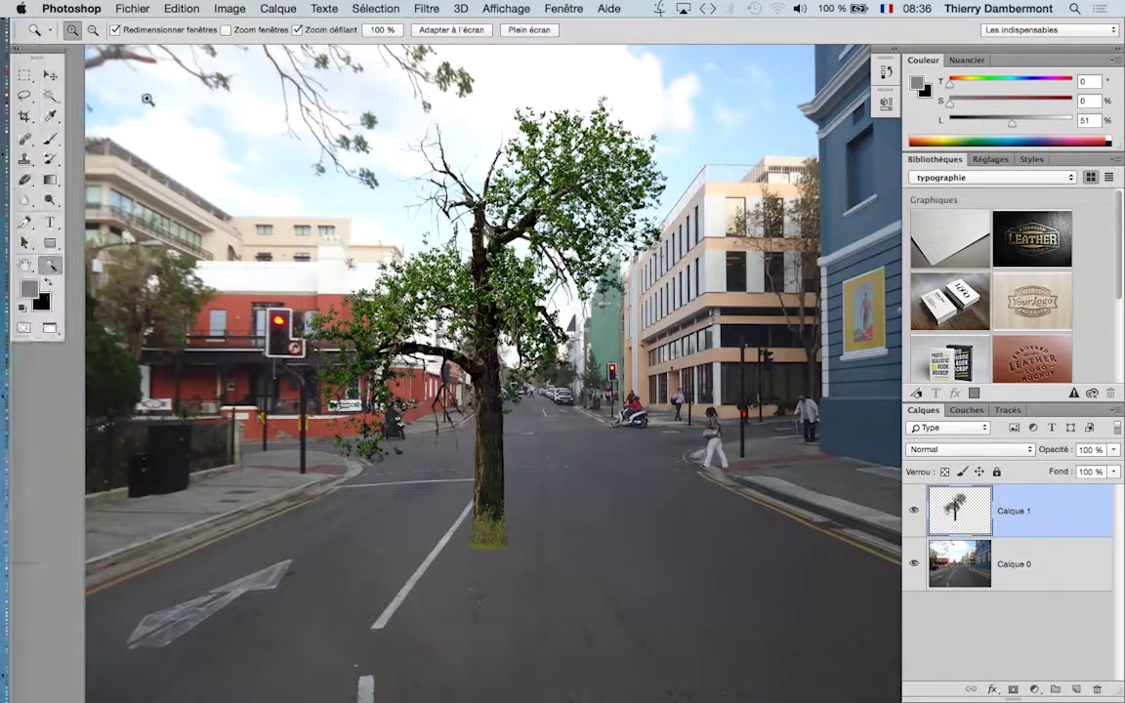
Move the tree on Calque 1 to the foreground on the right-hand side of the road.
alt+click(517, 292)
alt+click(590, 328)
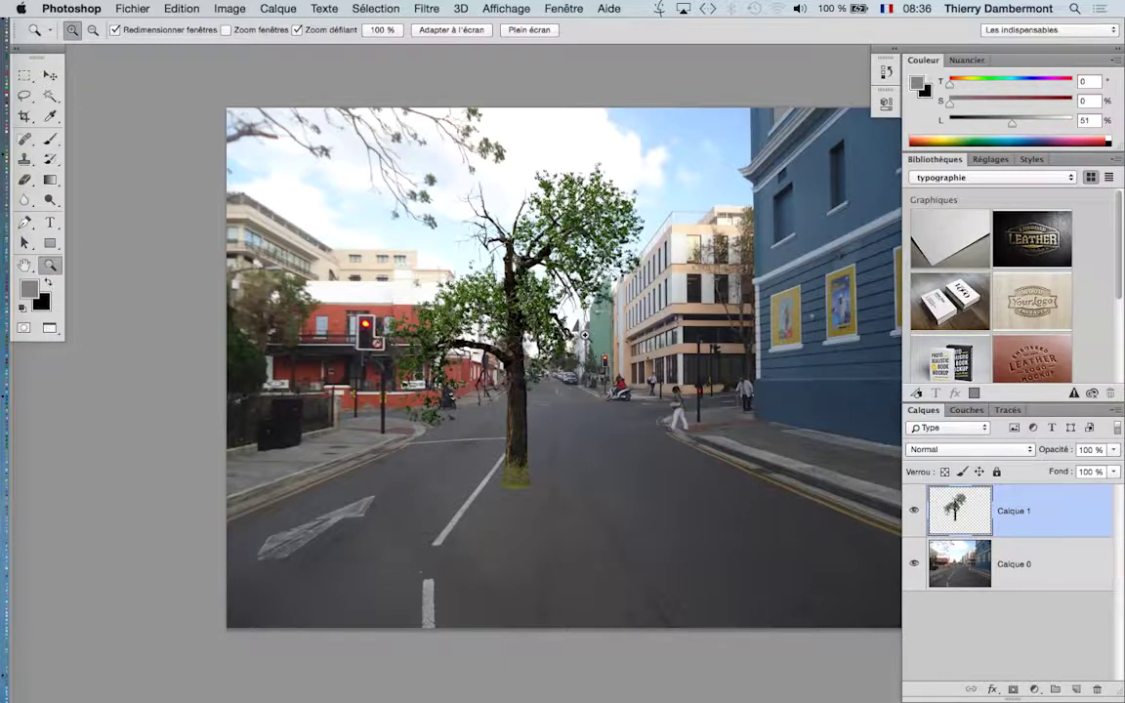
click(50, 76)
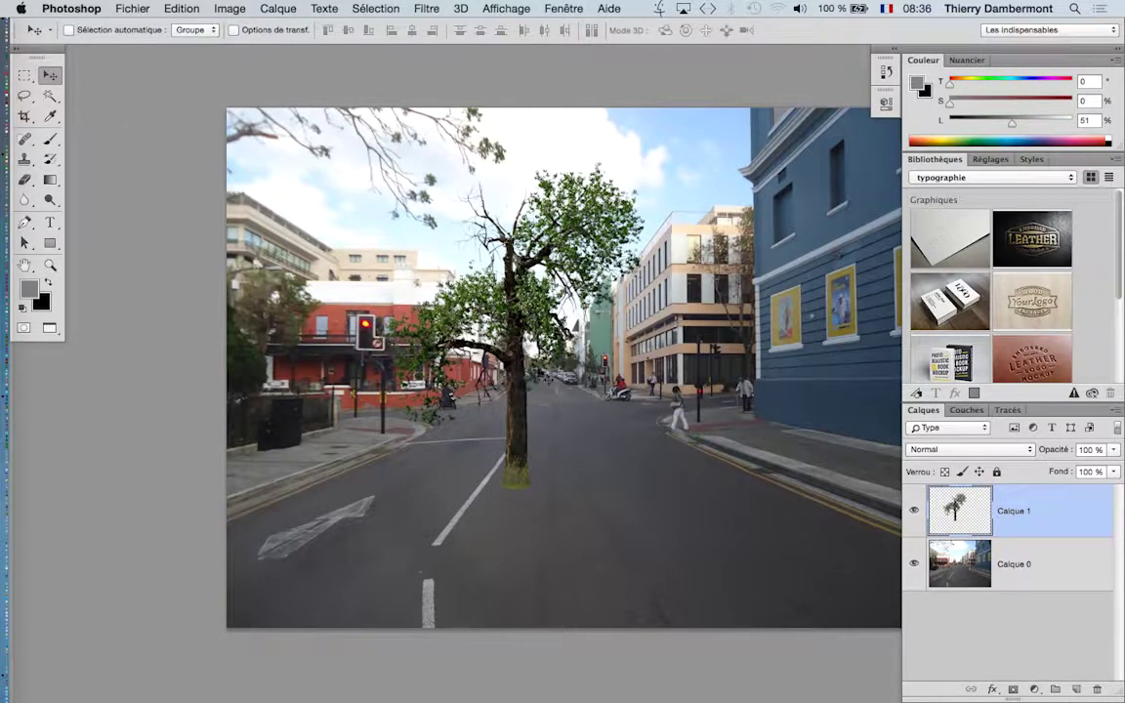
drag(520, 408, 734, 520)
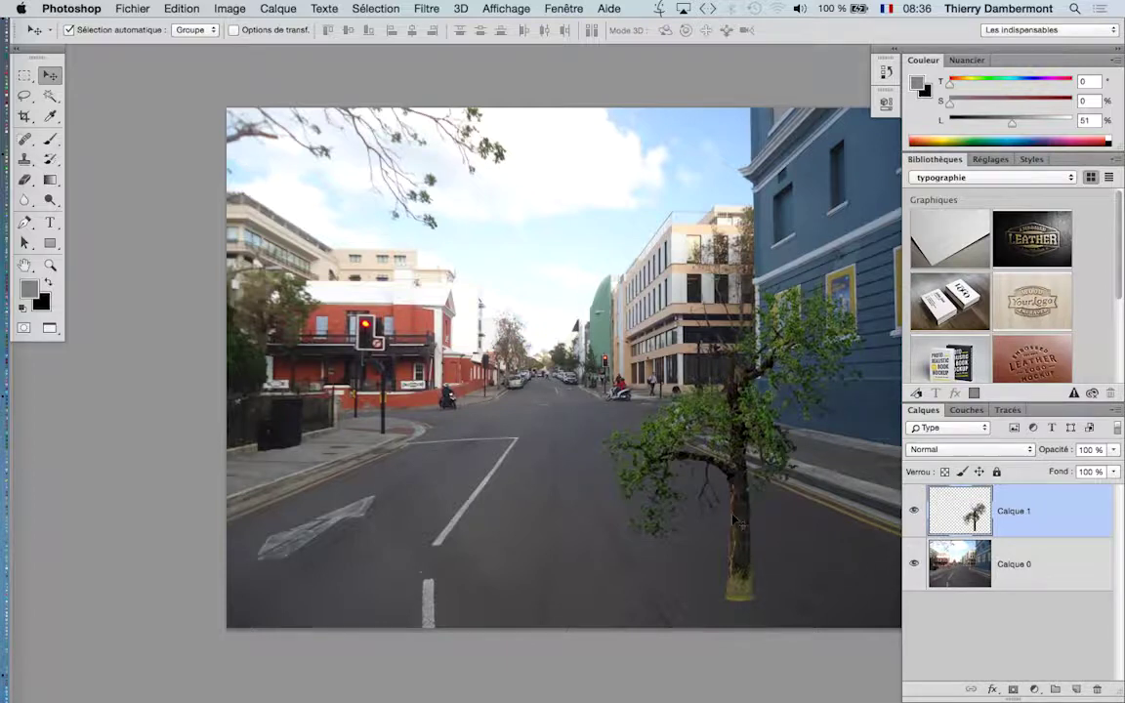
Show the rulers and add a horizontal guide across the image, just above the red building's roof.
key(super)
key(super+r)
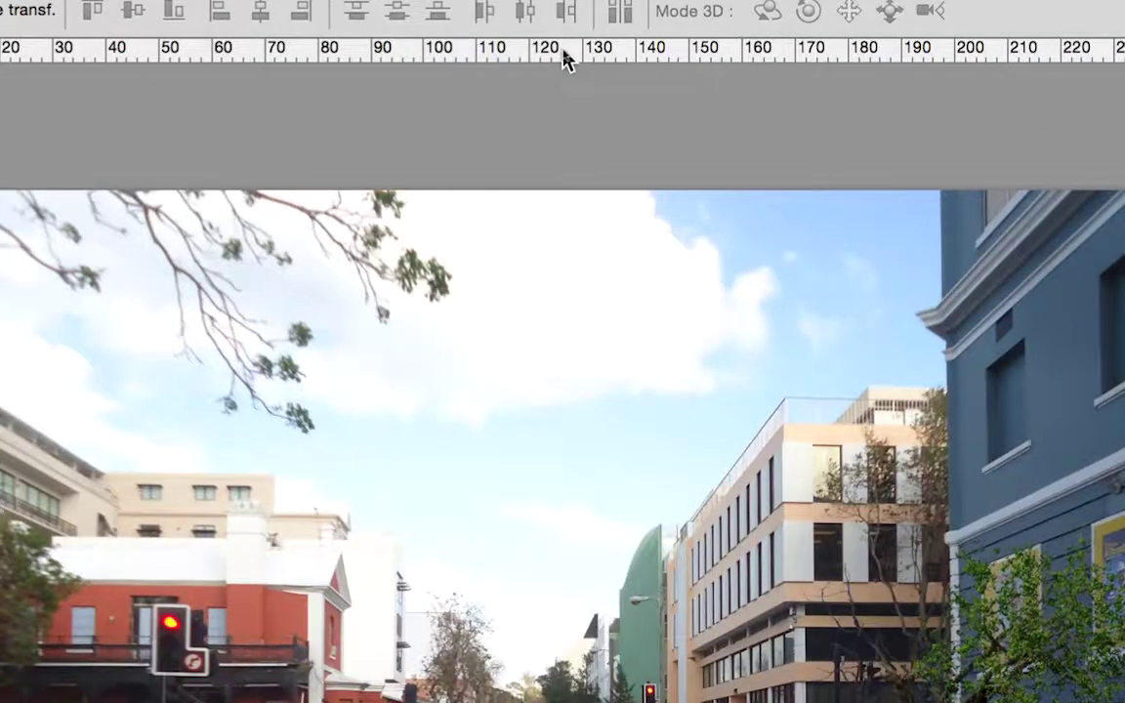
drag(566, 58, 566, 508)
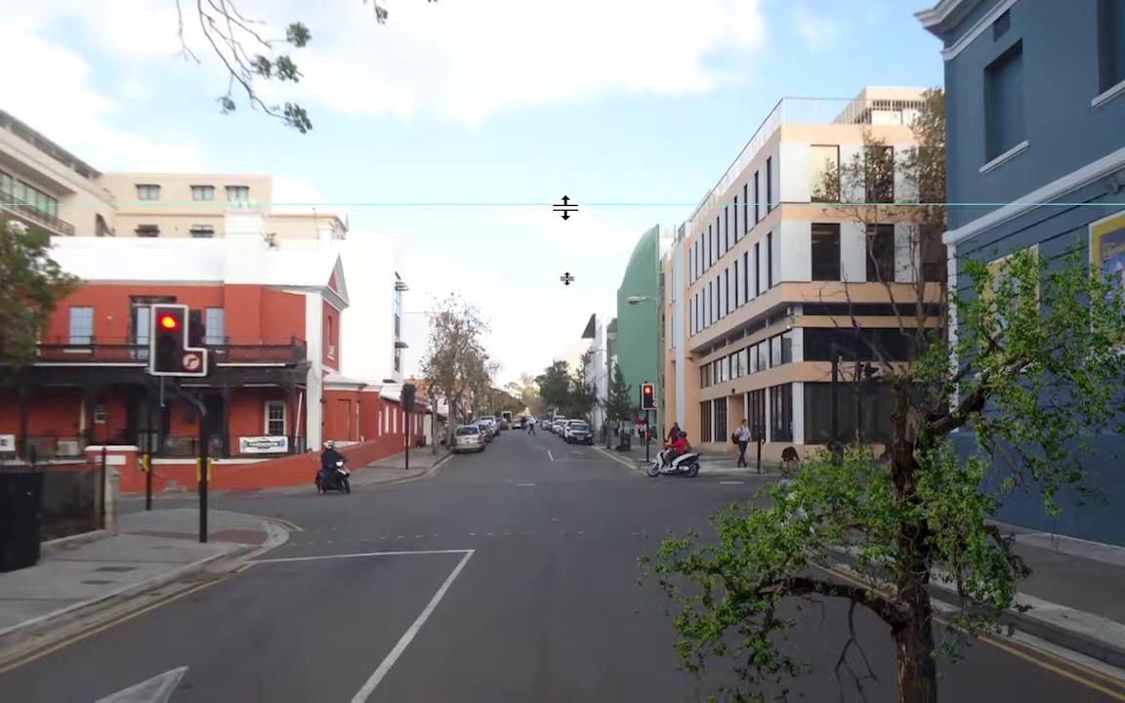
drag(565, 207, 569, 207)
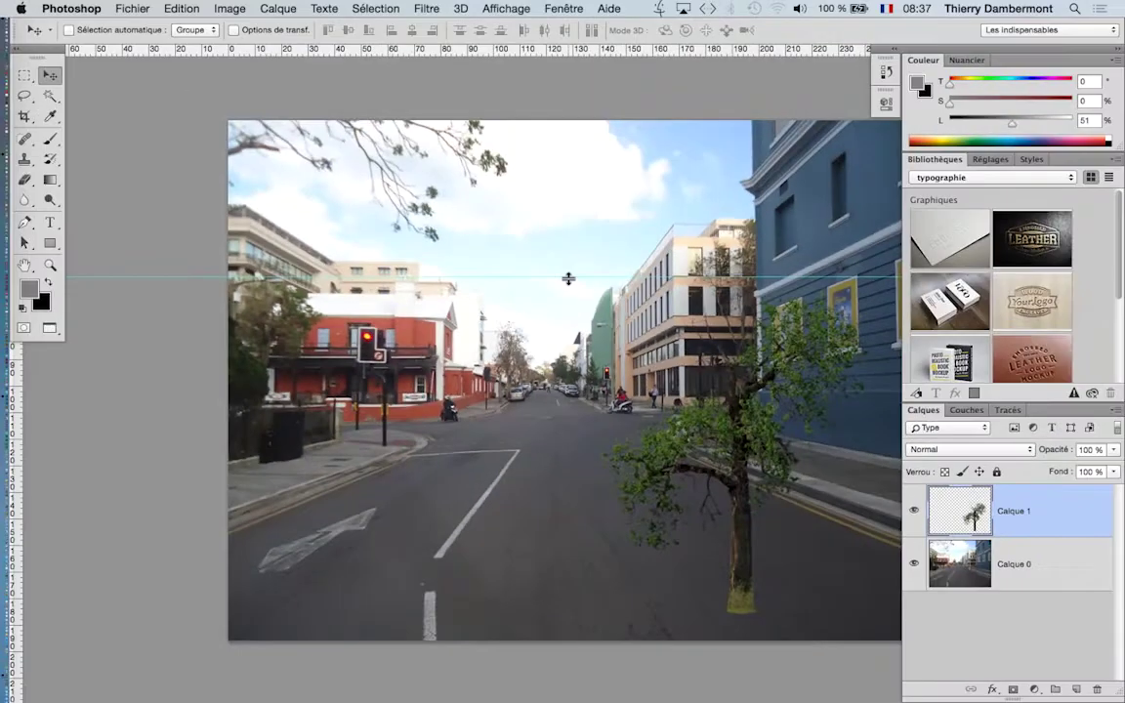
drag(568, 279, 568, 280)
click(505, 8)
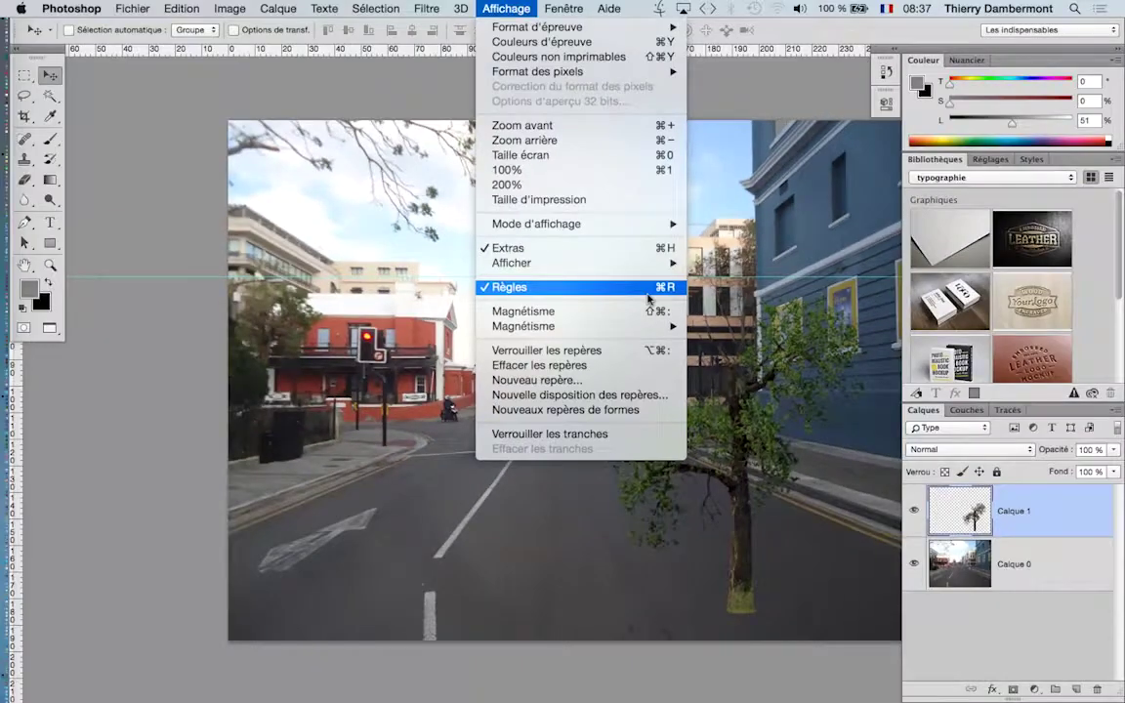
key(Escape)
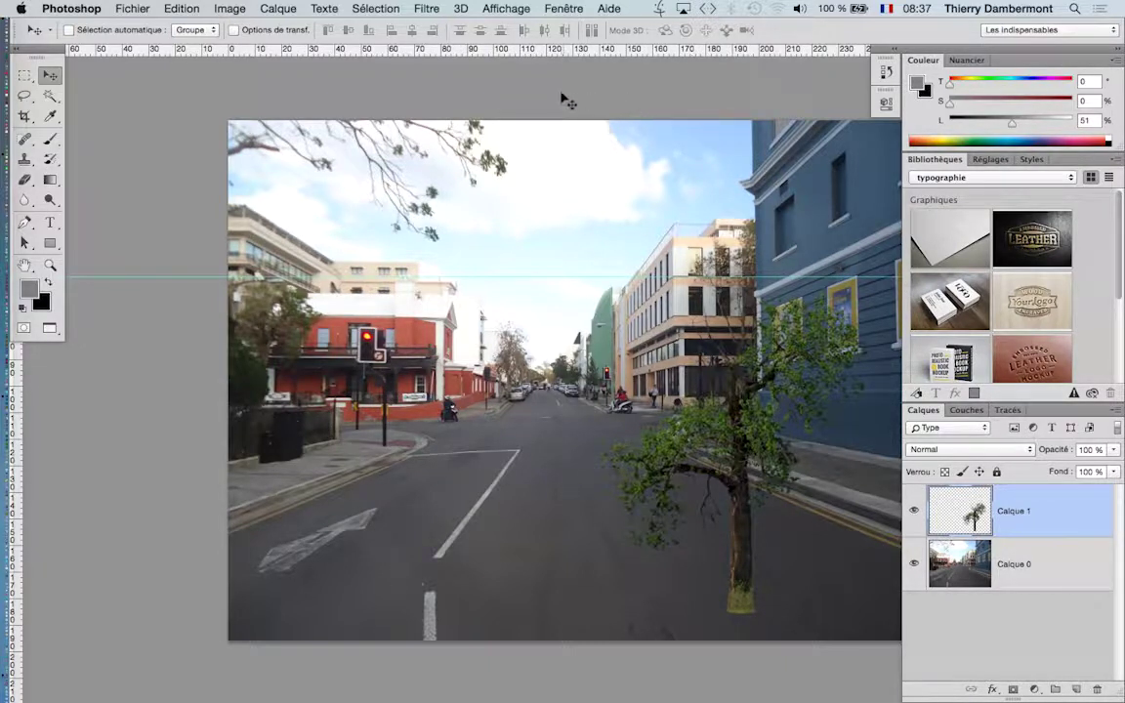
Move the horizontal guide down to the horizon line, level with the vanishing point at the end of the street.
key(super)
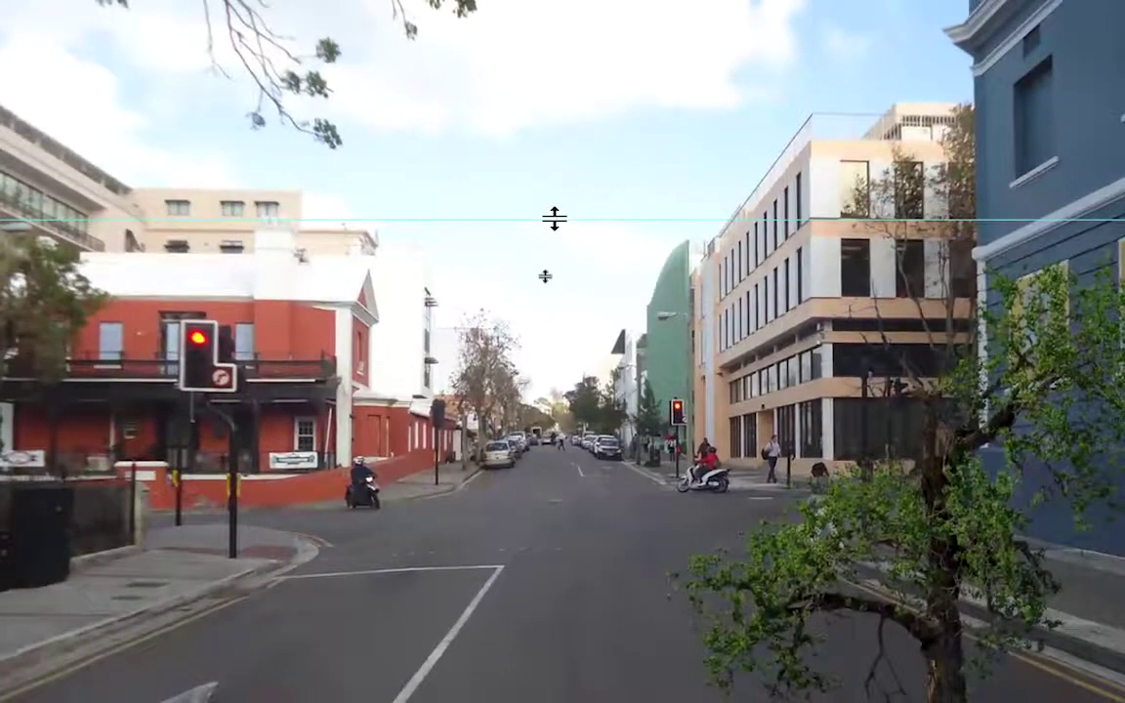
drag(554, 218, 551, 513)
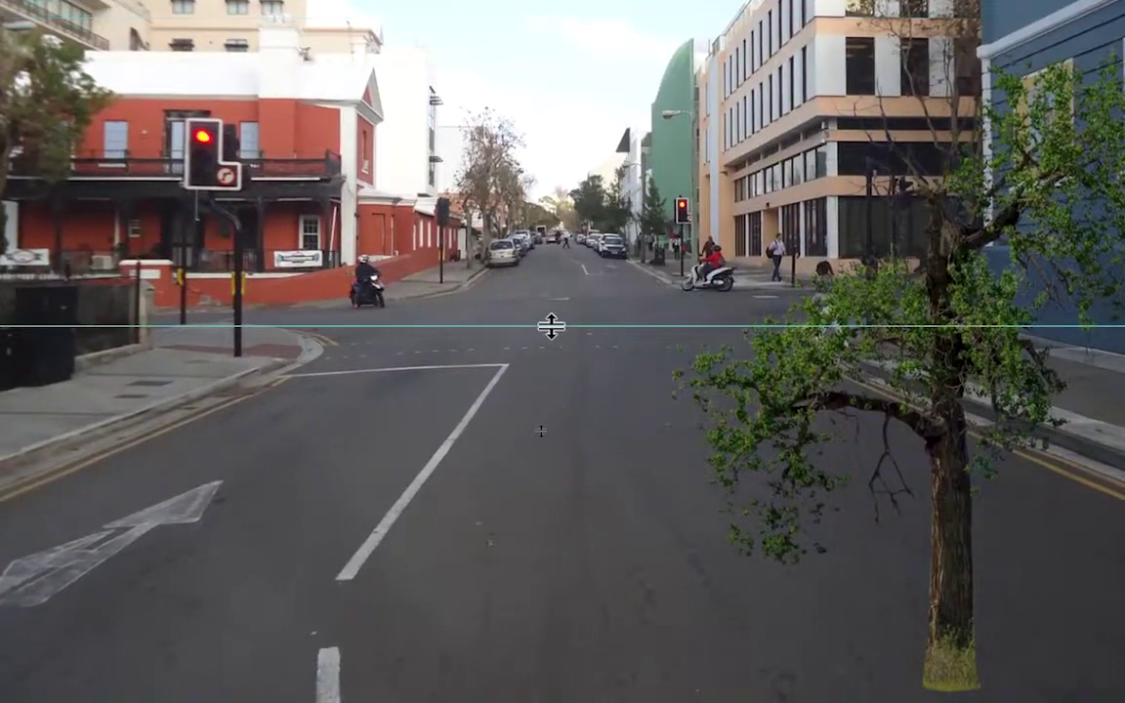
drag(553, 326, 525, 229)
drag(542, 289, 535, 289)
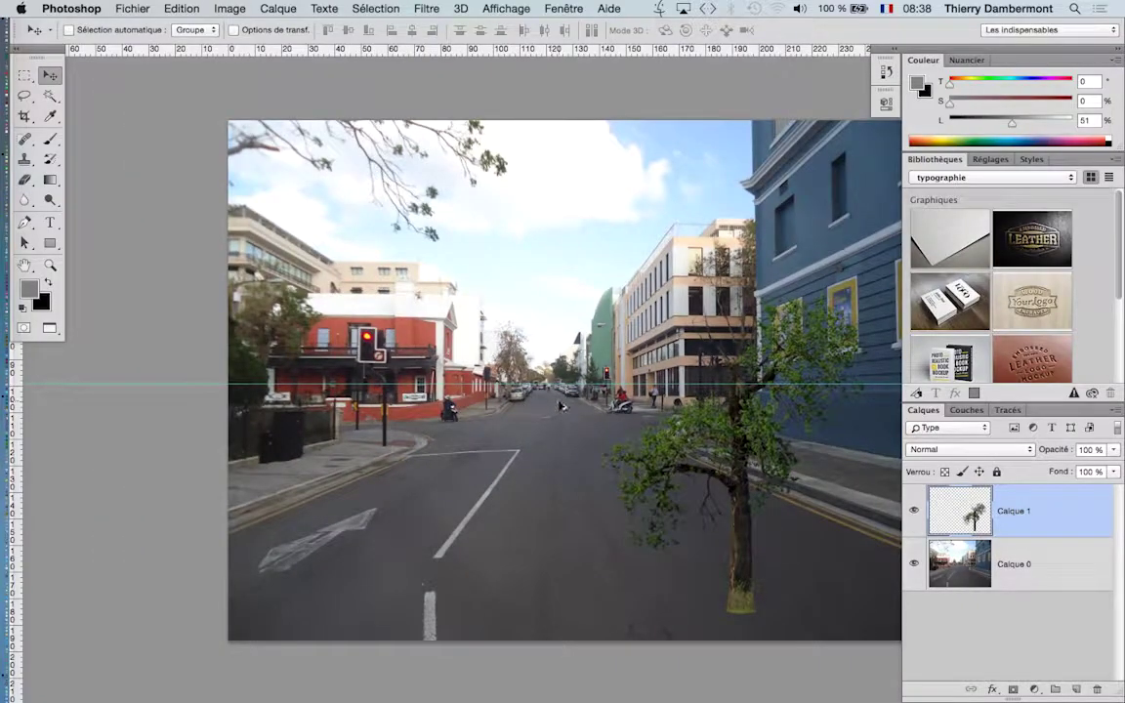
scroll(559, 408, up, 4)
scroll(560, 405, up, 3)
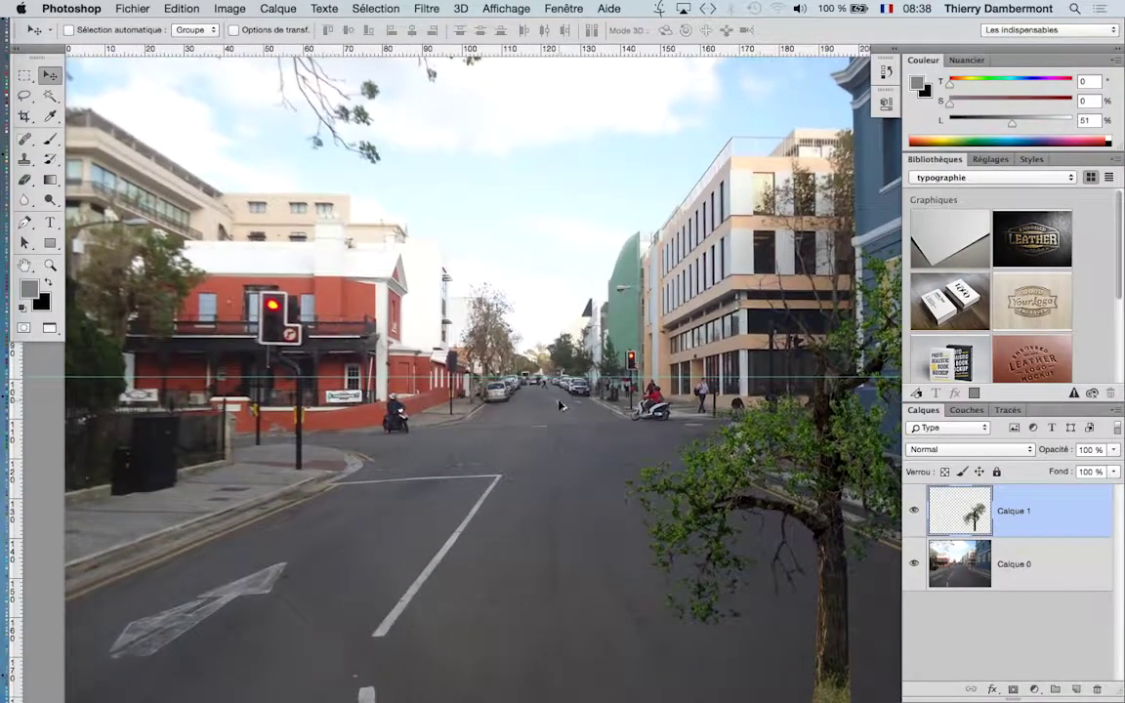
mouse_move(544, 369)
mouse_down()
mouse_move(544, 357)
mouse_move(544, 368)
mouse_up()
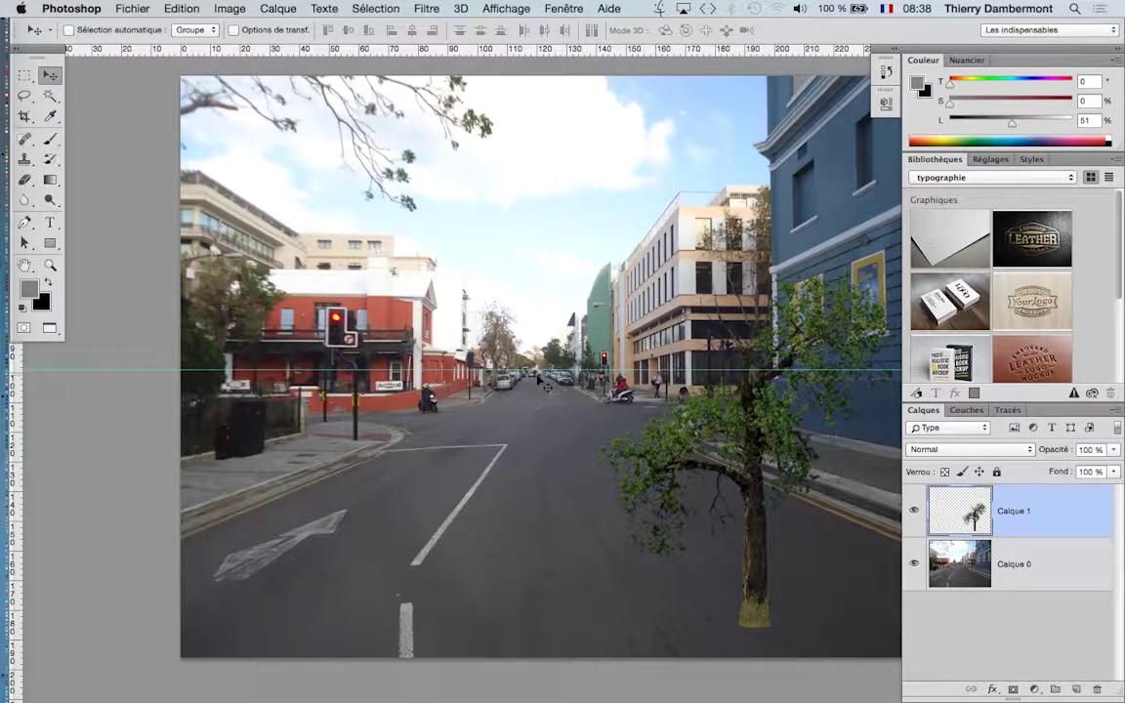
Lock the guides so the horizon guide cannot be moved.
scroll(492, 420, down, 3)
scroll(493, 420, right, 3)
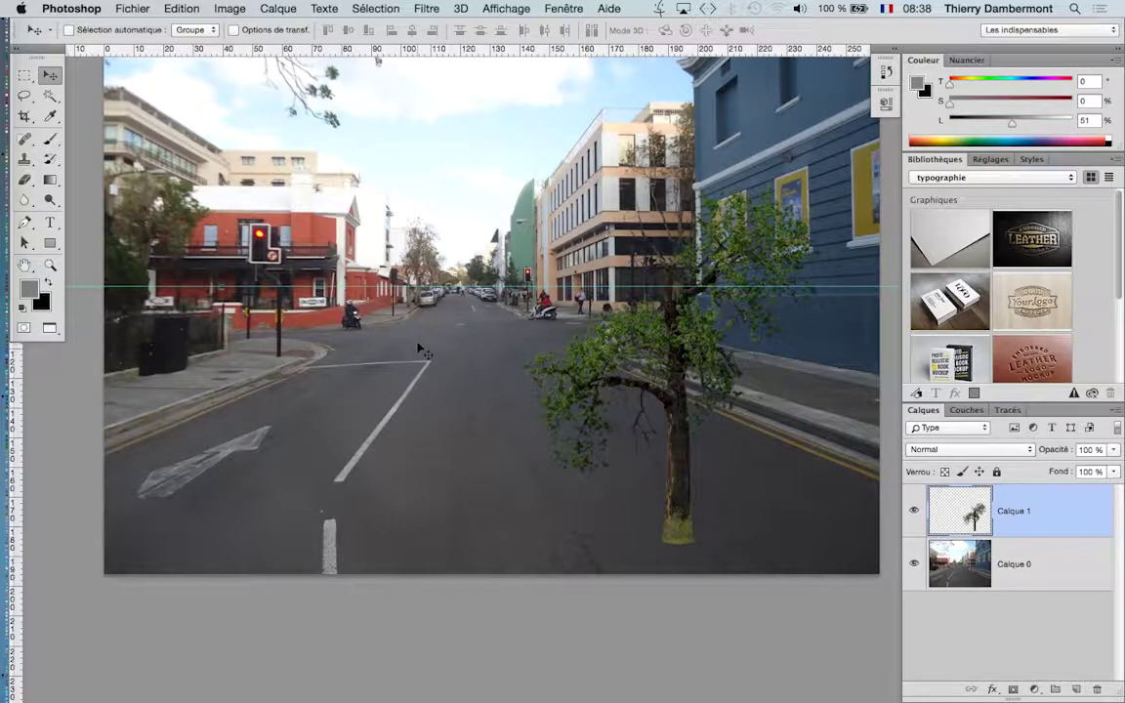
click(503, 8)
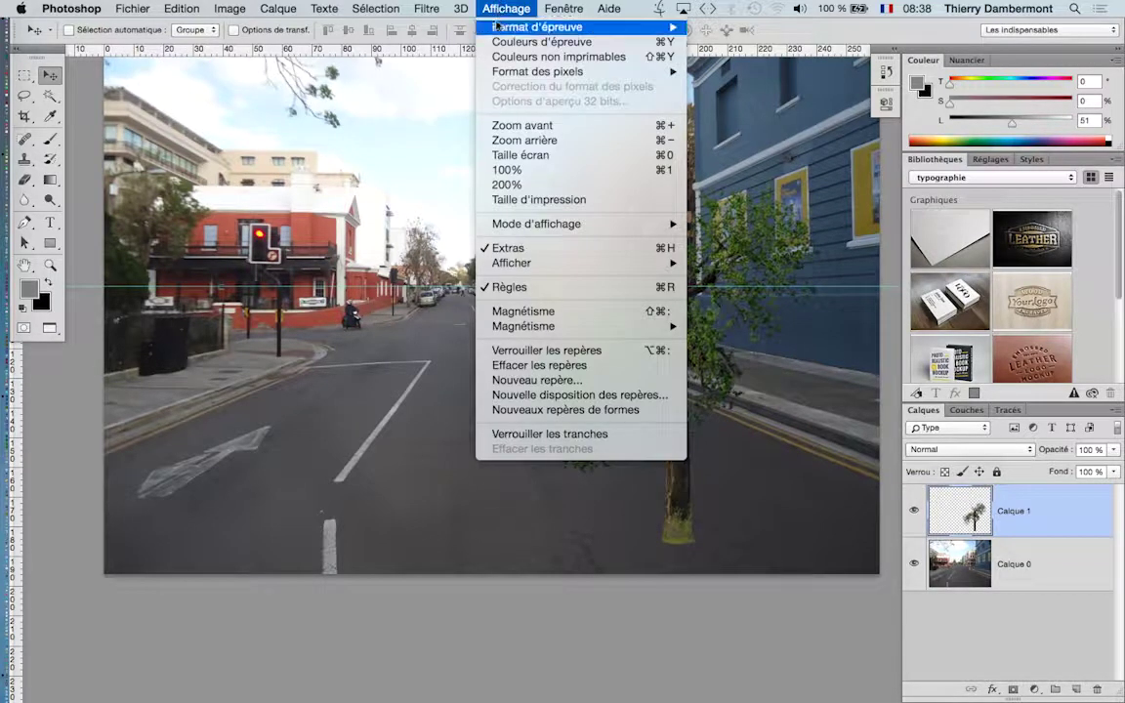
mouse_move(565, 267)
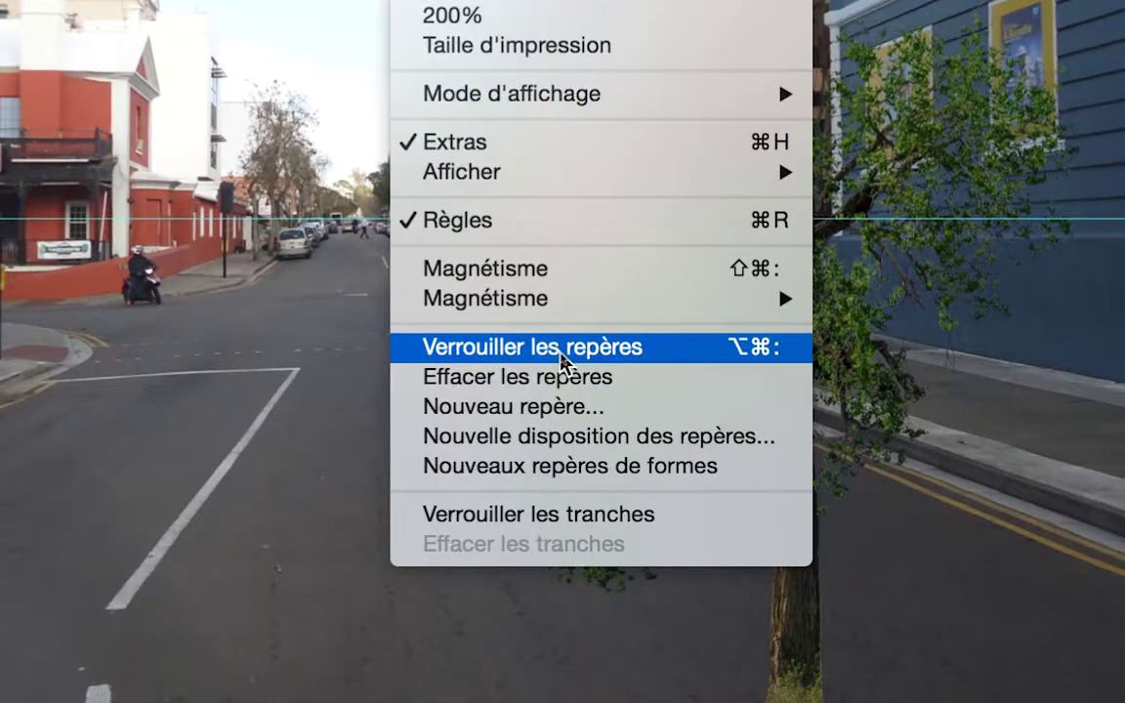
click(562, 358)
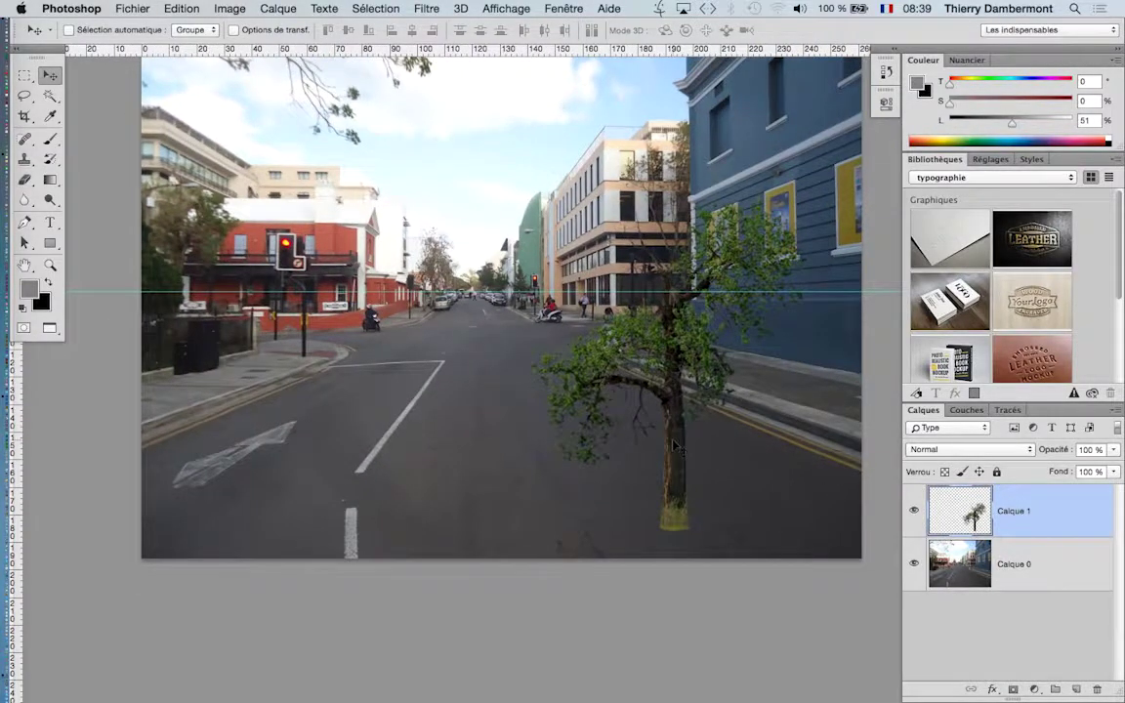
Reposition the tree on Calque 1 at several spots along the road against the horizon guide, ending beside the left kerb above the road arrow.
drag(673, 444, 598, 332)
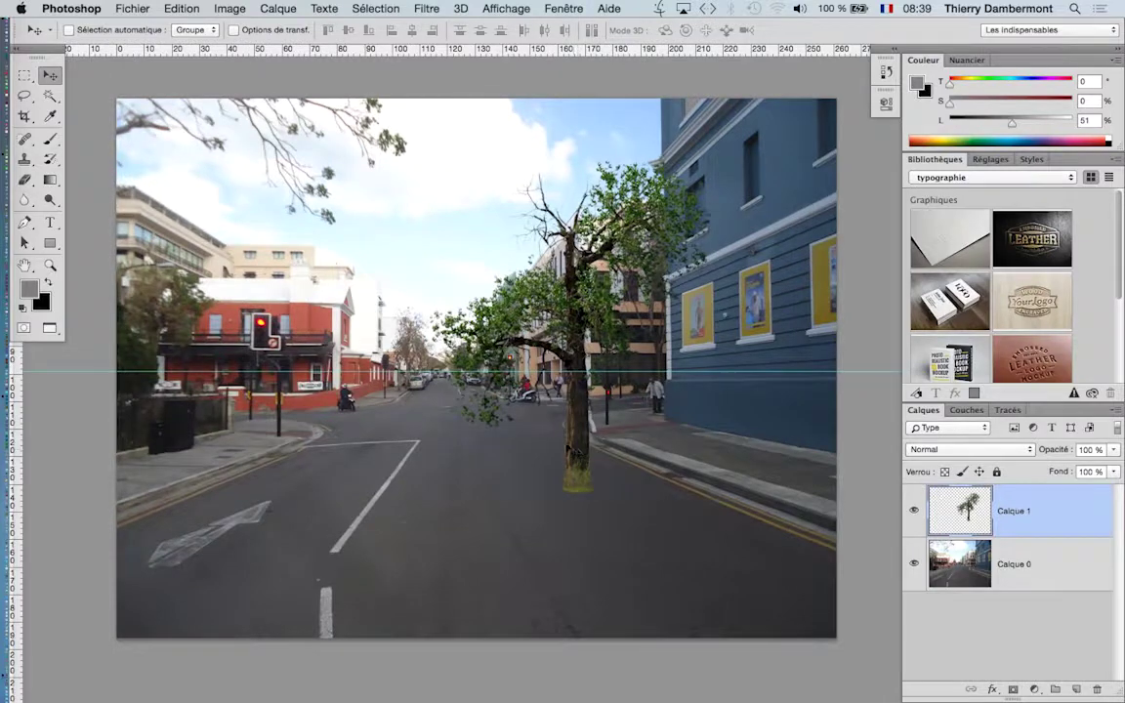
drag(589, 418, 407, 369)
drag(447, 414, 516, 426)
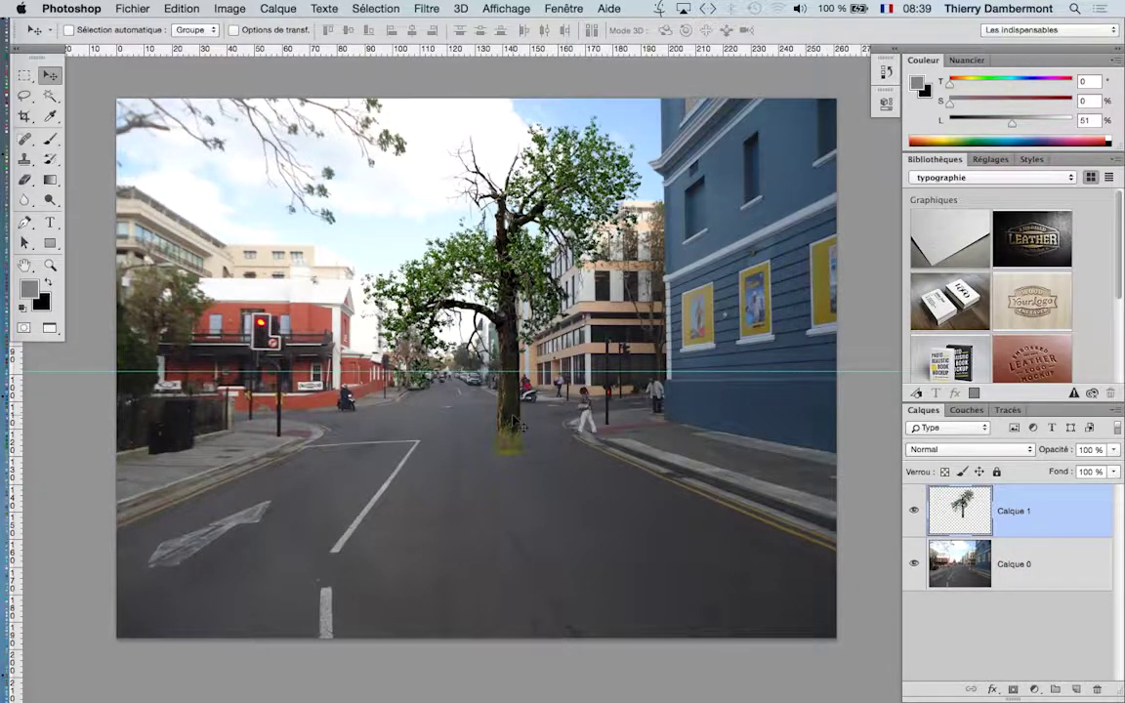
drag(518, 427, 502, 424)
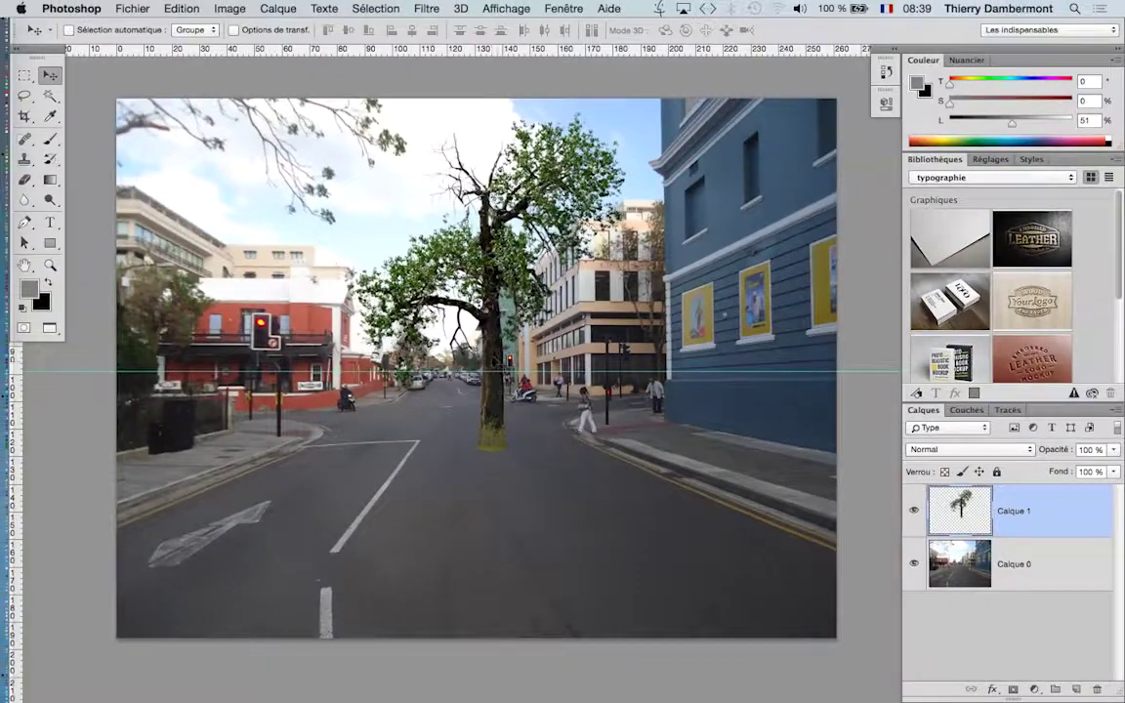
drag(504, 377, 456, 508)
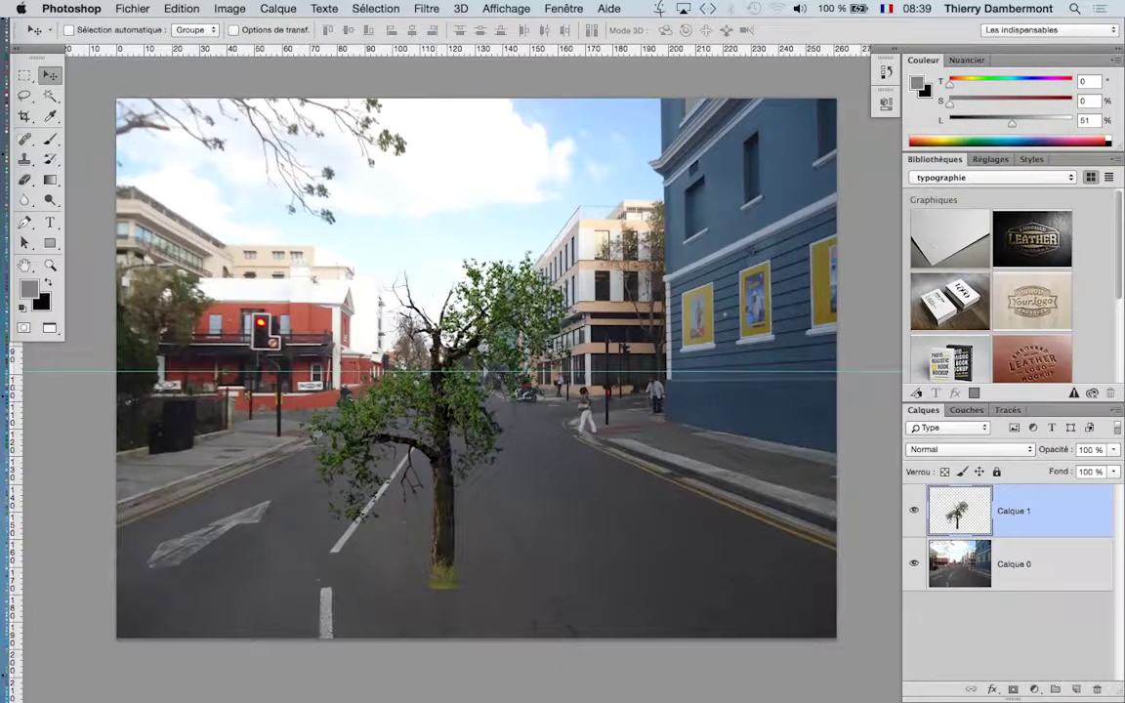
drag(456, 361, 534, 420)
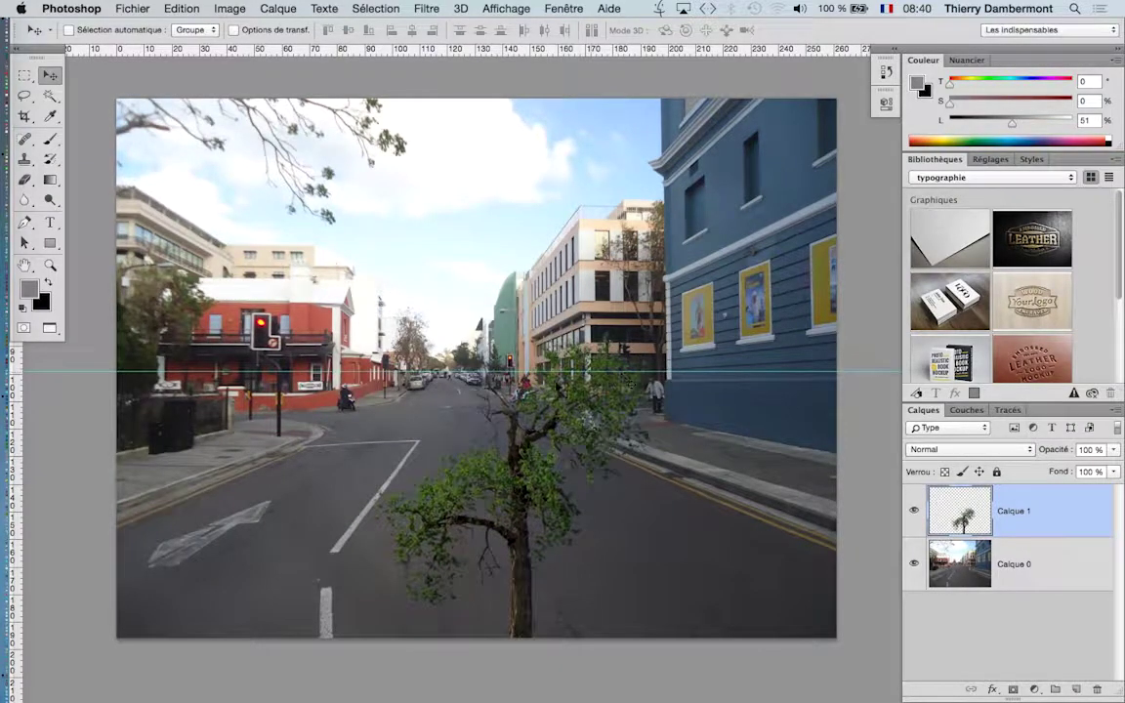
drag(493, 383, 503, 400)
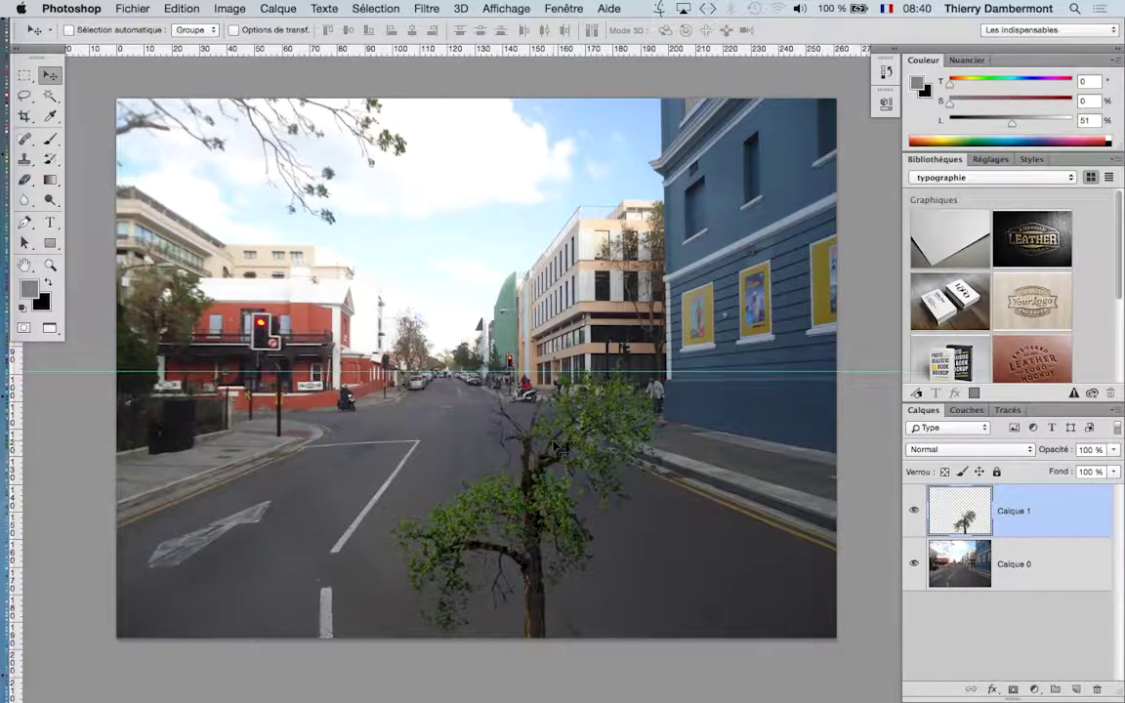
drag(557, 447, 434, 257)
drag(435, 386, 462, 294)
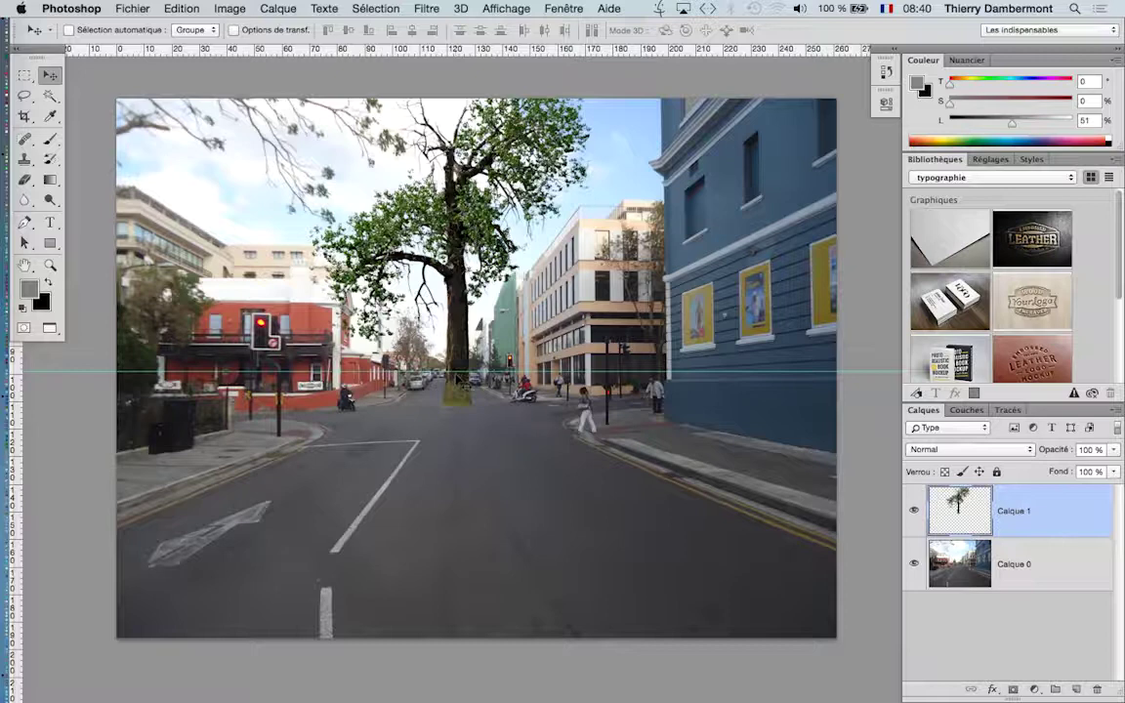
drag(415, 291, 425, 403)
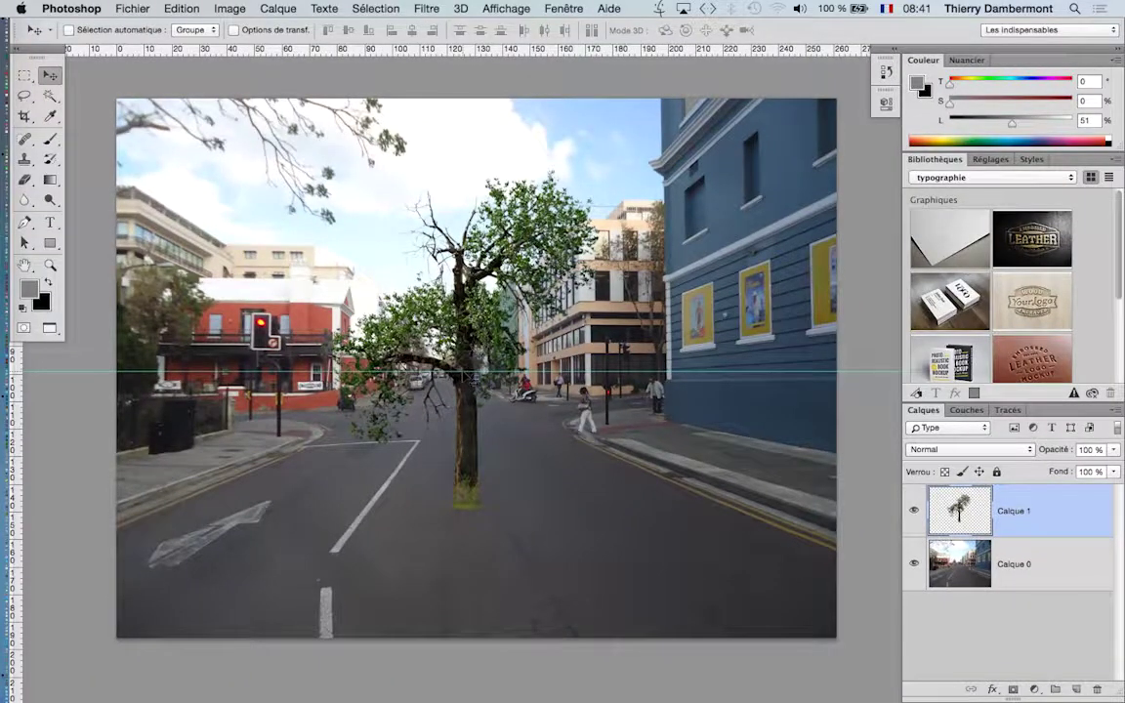
drag(517, 302, 532, 419)
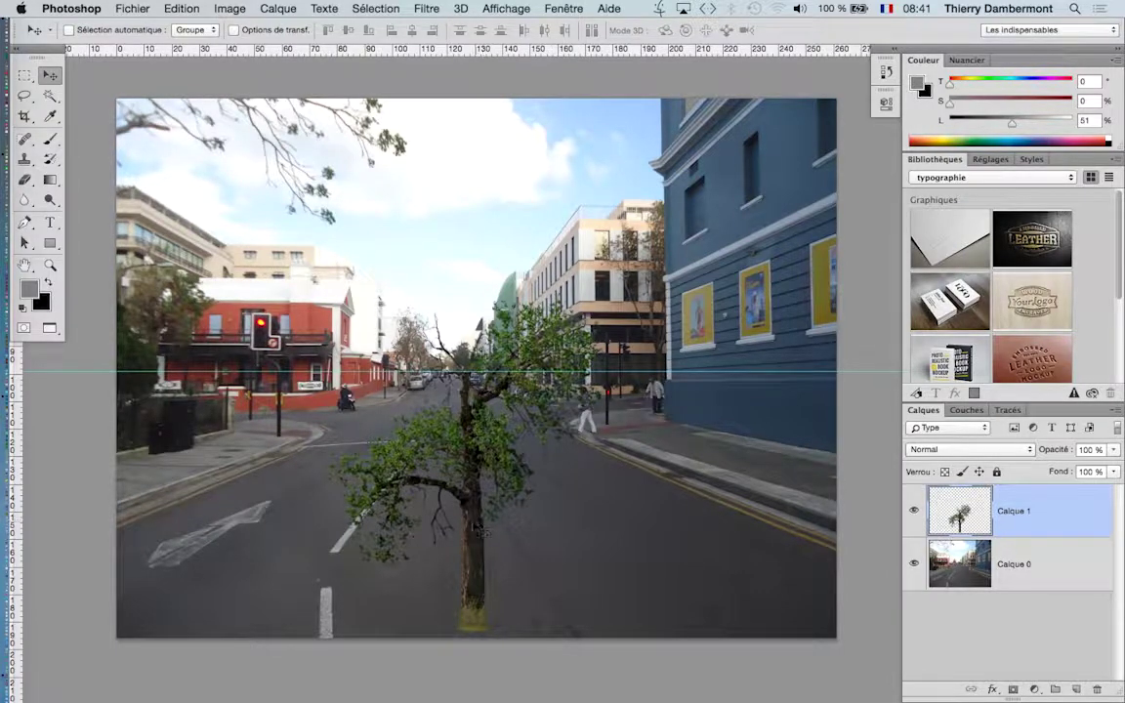
drag(477, 459, 326, 344)
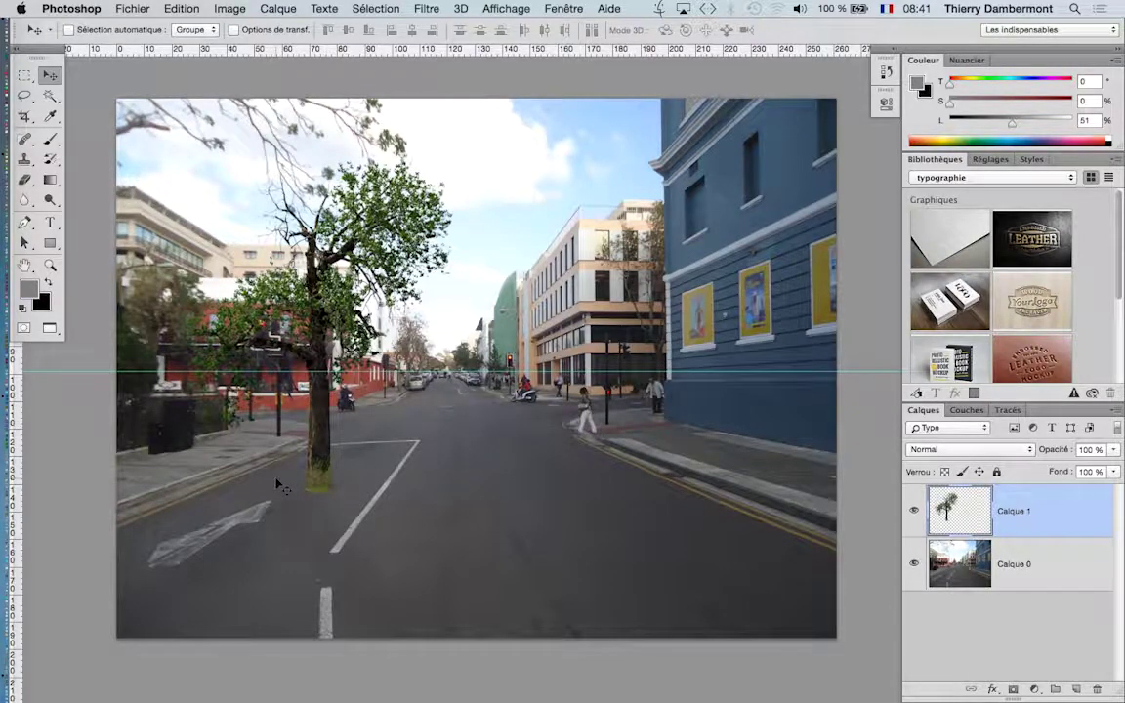
key(super)
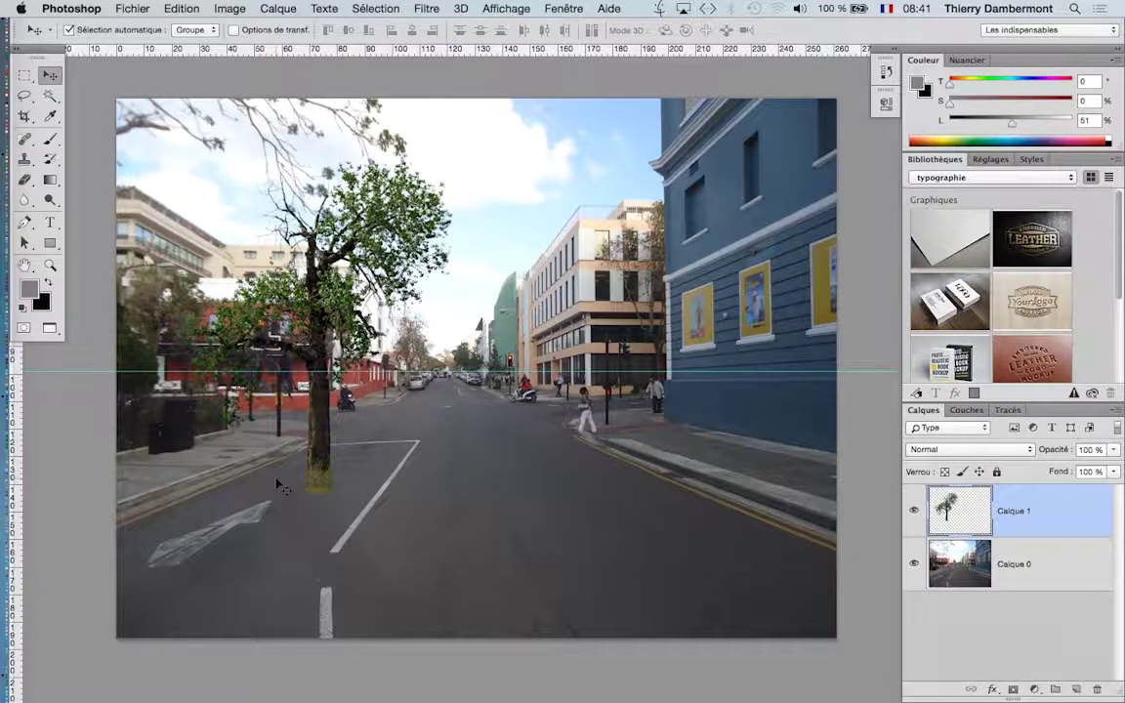